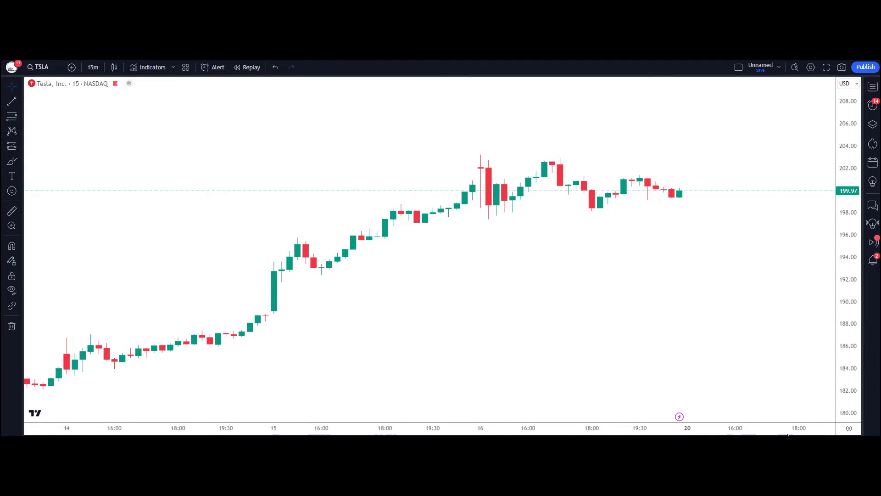
Pick the Brush tool, draw a trial red stroke on the TSLA chart, then undo it
left_click(12, 163)
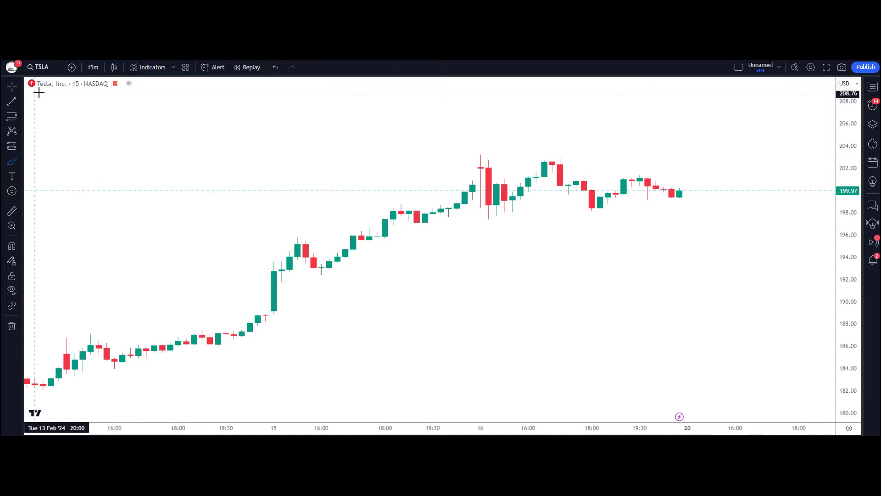
left_click_drag(38, 93, 106, 93)
left_click(275, 68)
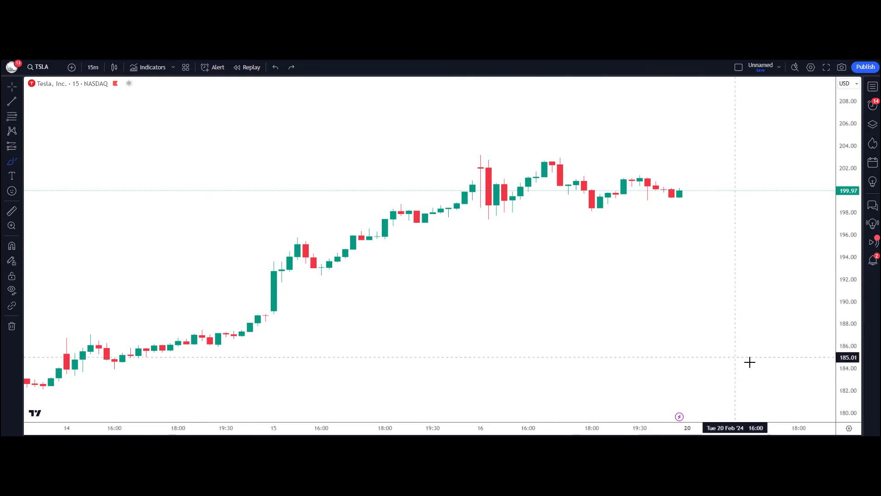
Set the TSLA chart session to Extended trading hours and pan to the latest sessions
left_click(850, 429)
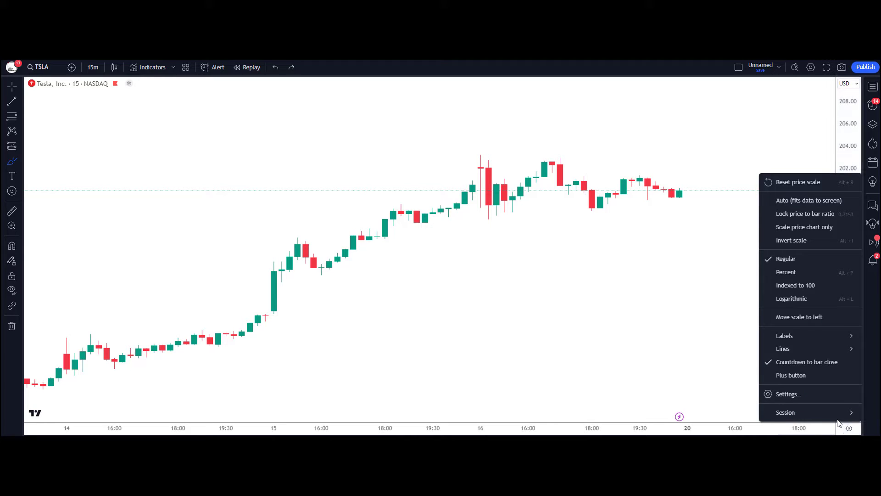
mouse_move(834, 418)
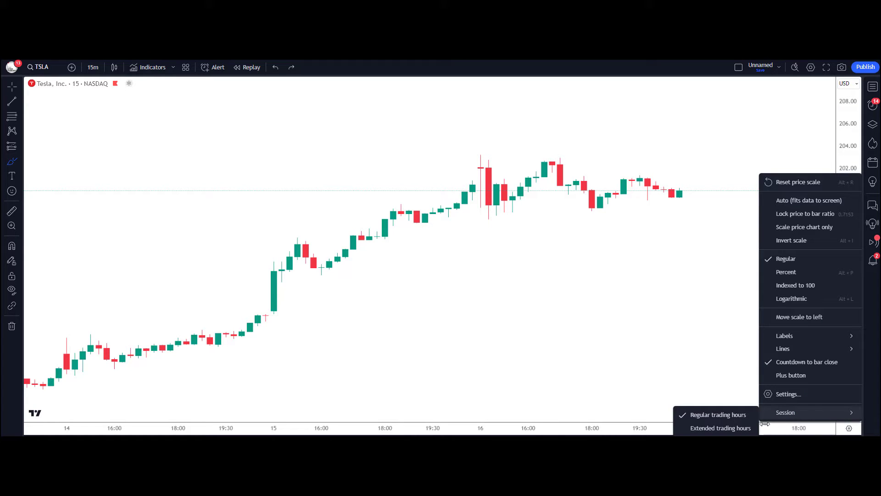
left_click(739, 429)
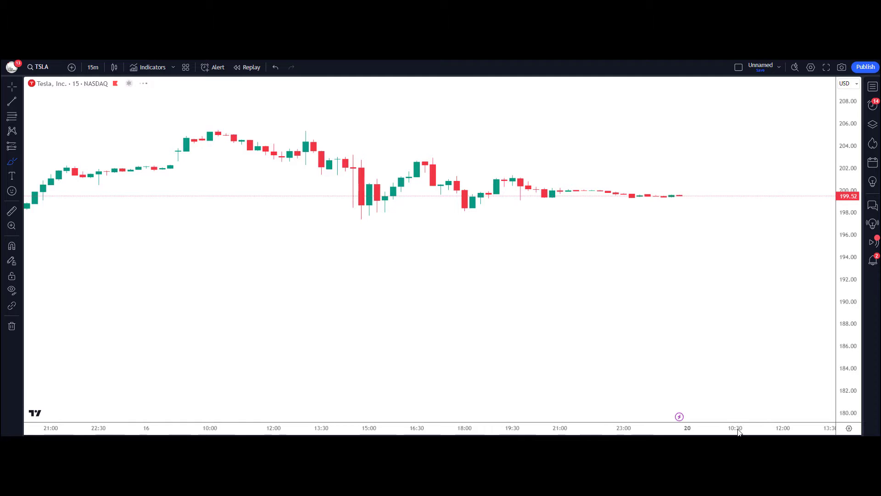
mouse_move(419, 428)
left_mouse_down()
mouse_move(400, 428)
mouse_move(427, 428)
left_mouse_up()
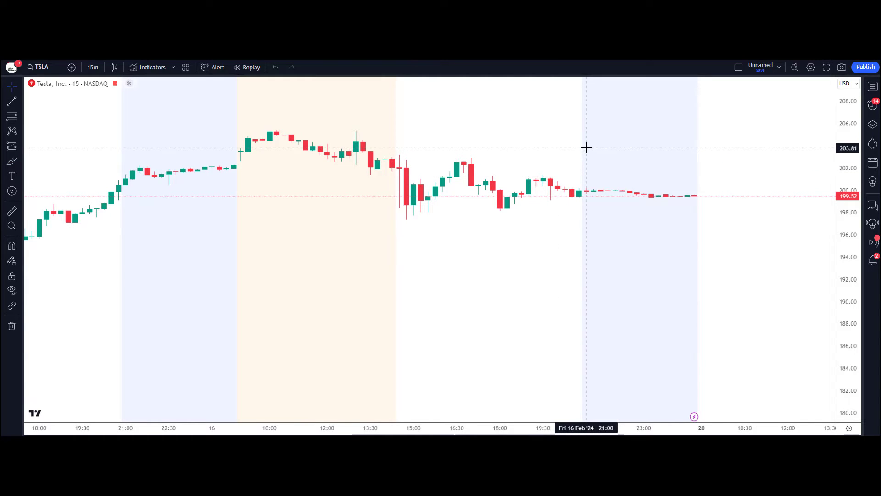
In chart Settings, raise pre-market background opacity to 45% and post-market to 54%
right_click(587, 147)
left_click(633, 352)
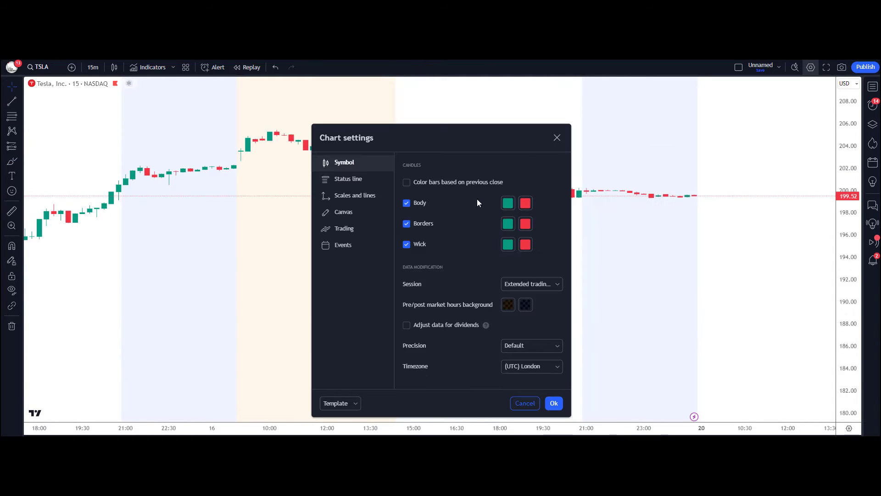
left_click_drag(452, 147, 231, 148)
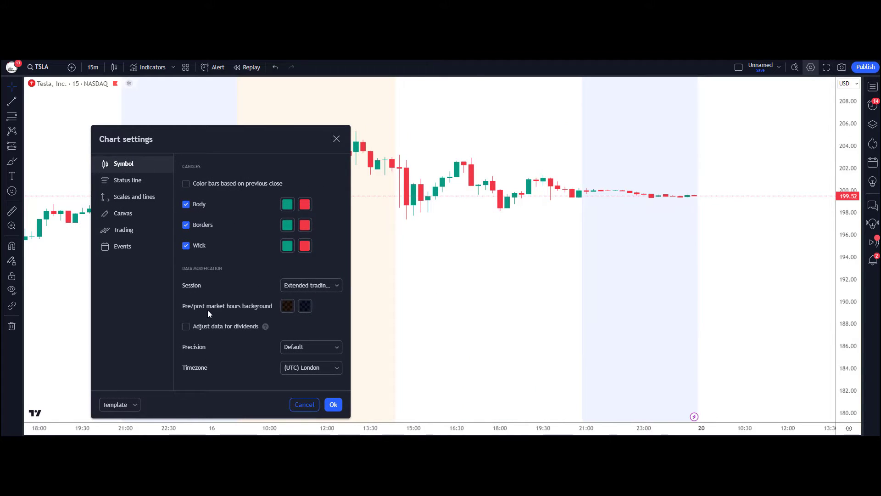
left_click(288, 307)
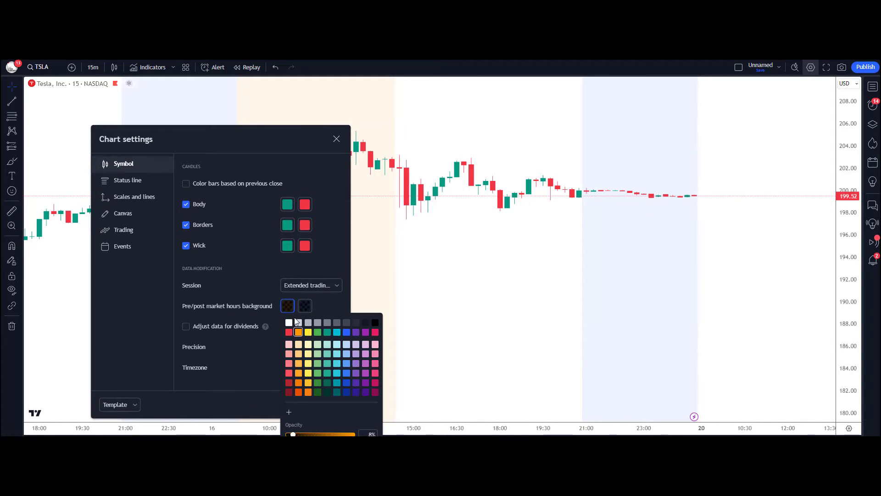
left_click_drag(293, 435, 317, 434)
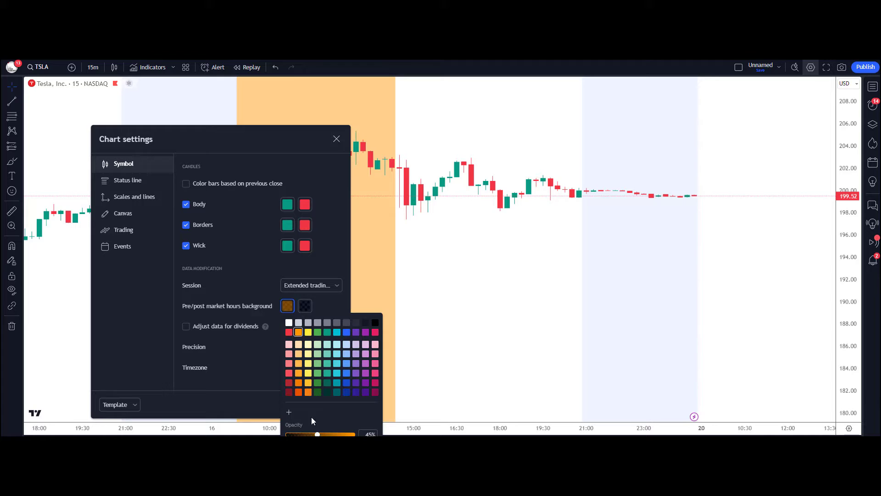
left_click(305, 306)
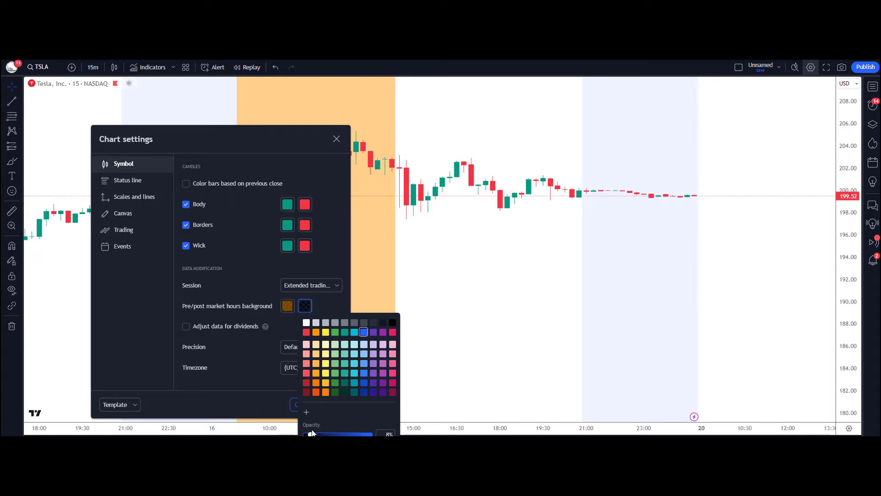
left_click_drag(310, 435, 340, 434)
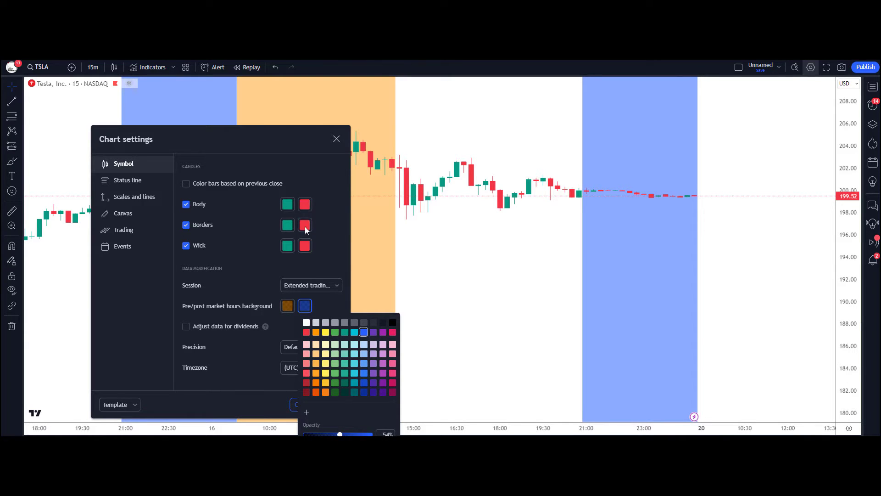
left_click(337, 139)
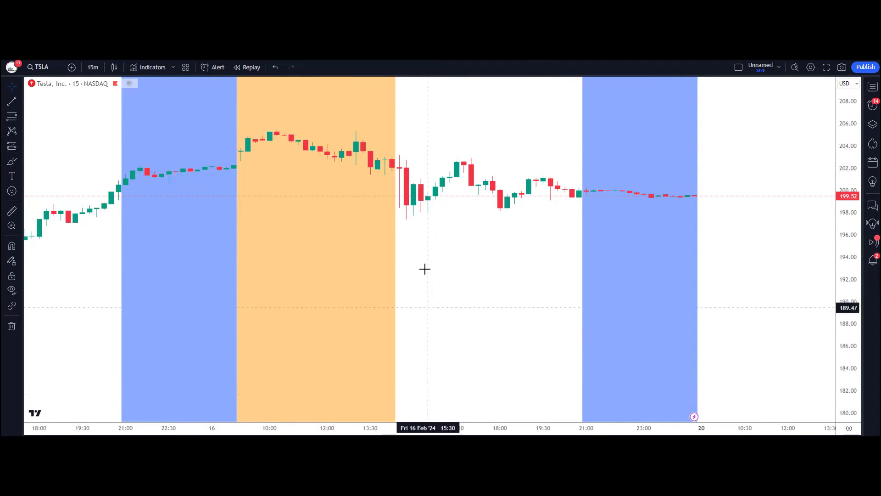
With the Brush, draw a red line under the regular session and loop around the pre-market candles
left_click(12, 161)
left_click_drag(408, 234, 579, 235)
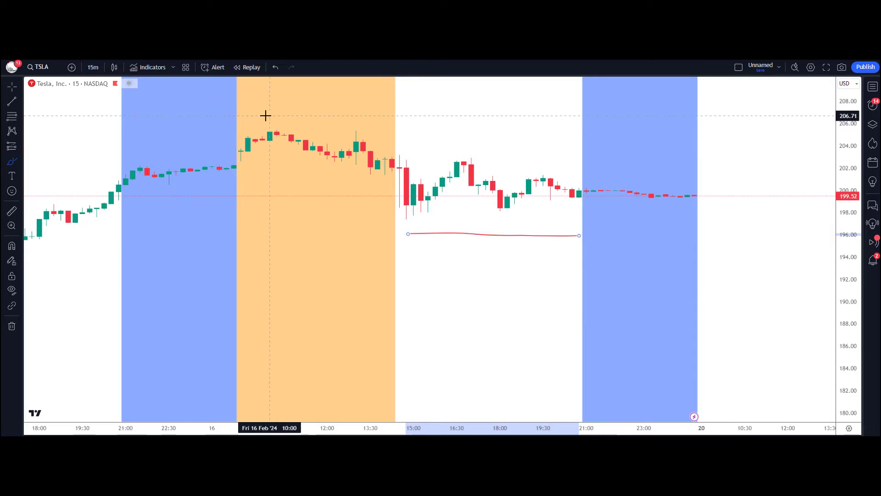
mouse_move(283, 110)
left_mouse_down()
mouse_move(213, 165)
mouse_move(371, 193)
mouse_move(315, 101)
mouse_move(234, 115)
left_mouse_up()
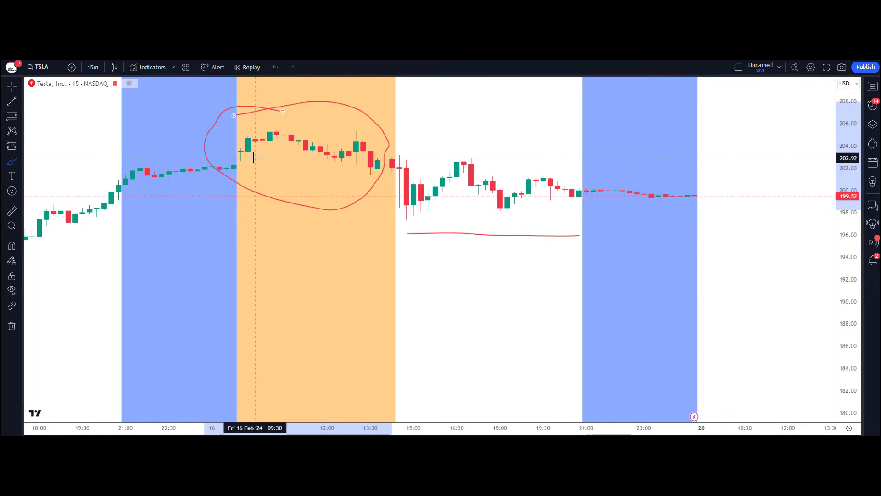
Draw red brush lines above and below the pre-market candles and the post-market candles
mouse_move(249, 159)
left_mouse_down()
mouse_move(263, 147)
mouse_move(316, 152)
mouse_move(366, 168)
left_mouse_up()
left_click_drag(258, 122, 363, 130)
left_click_drag(248, 178, 391, 177)
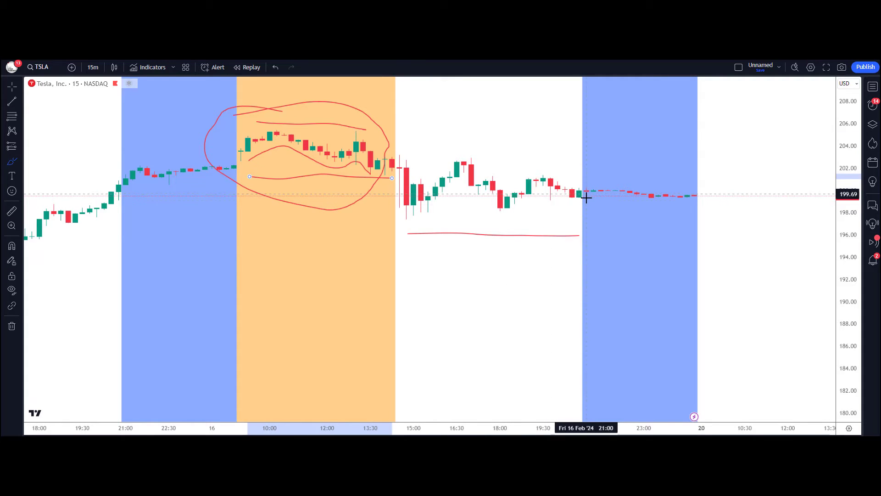
left_click_drag(587, 202, 691, 203)
left_click_drag(589, 181, 687, 184)
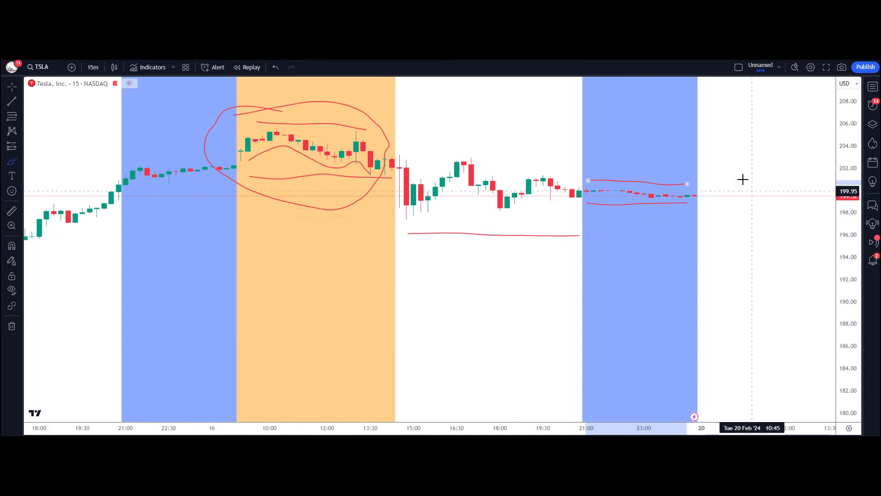
Add a red X right of the post-market session and extra strokes across the circled pre-market candles
left_click_drag(781, 158, 730, 224)
left_click_drag(731, 167, 795, 223)
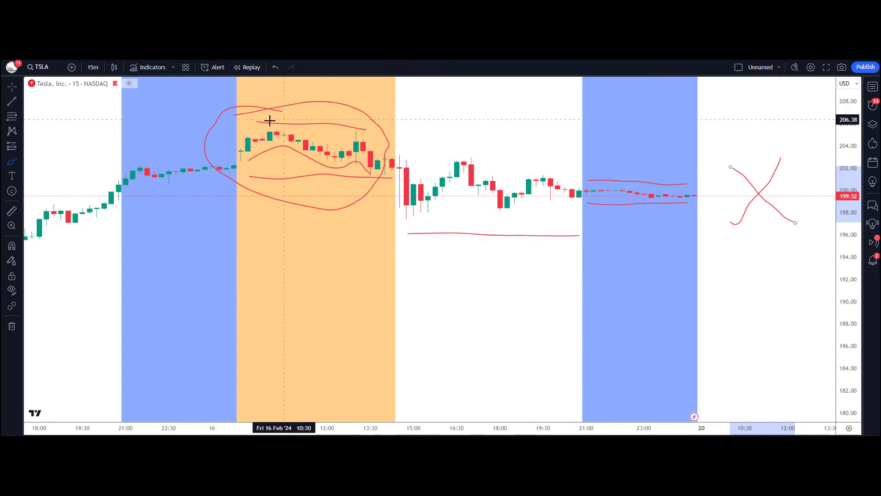
left_click_drag(242, 124, 392, 122)
mouse_move(257, 183)
left_mouse_down()
mouse_move(385, 177)
mouse_move(413, 212)
mouse_move(409, 230)
mouse_move(429, 233)
mouse_move(400, 158)
mouse_move(431, 122)
mouse_move(428, 113)
mouse_move(436, 127)
left_mouse_up()
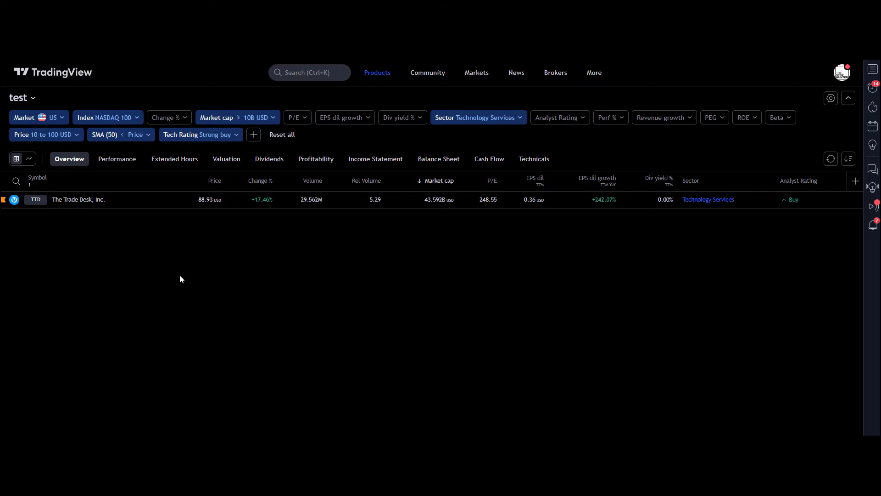
Make the Change % filter a custom condition measured on Pre-market Chg %
left_click(186, 119)
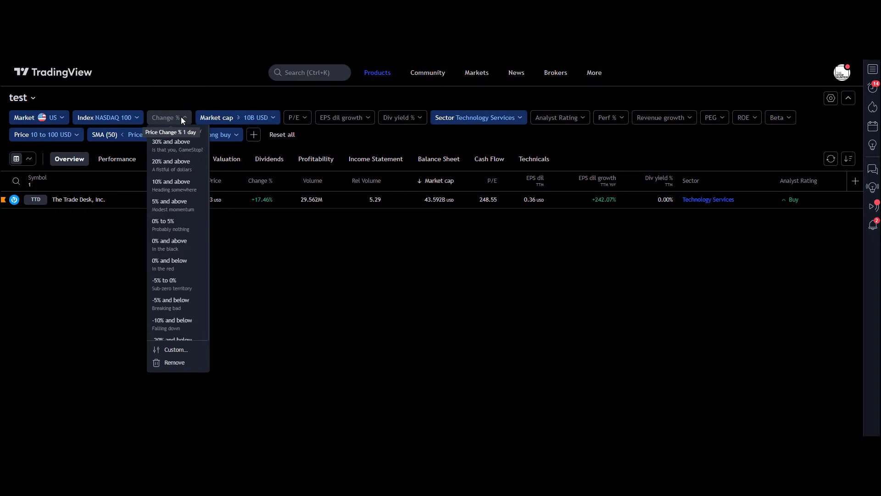
left_click(175, 349)
left_click(438, 272)
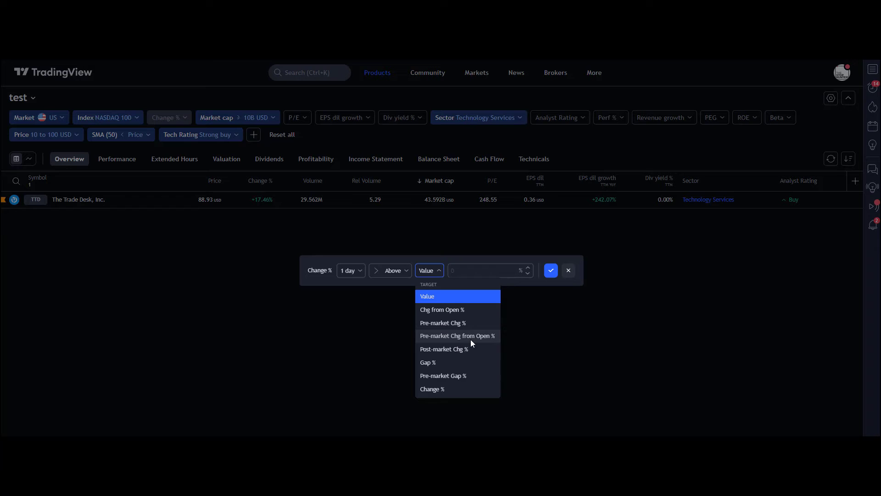
left_click(453, 324)
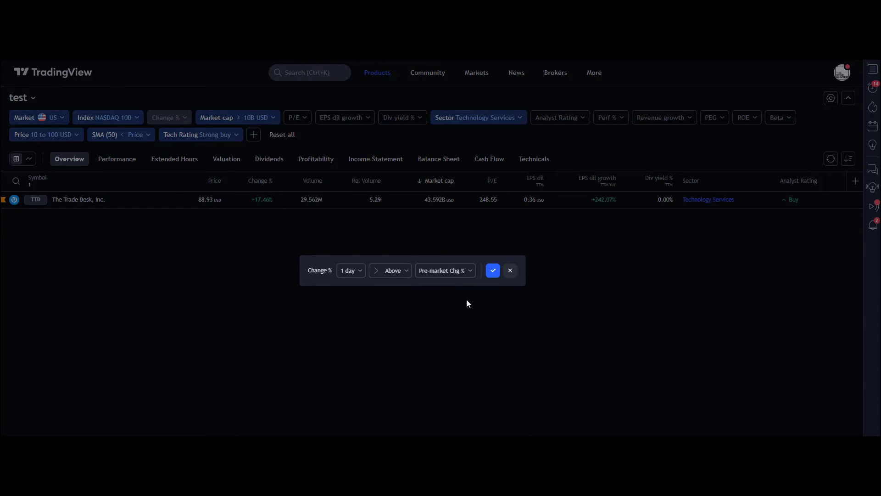
left_click(493, 271)
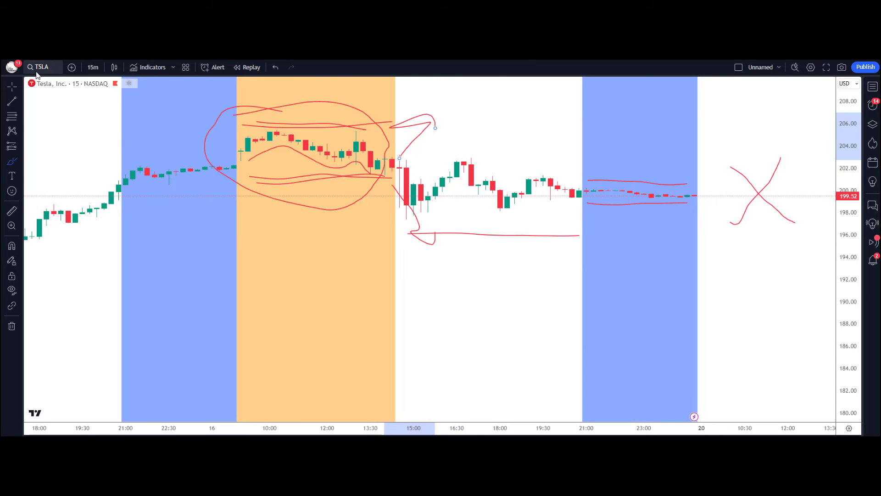
Switch the chart symbol to PLTR on NYSE
left_click(41, 69)
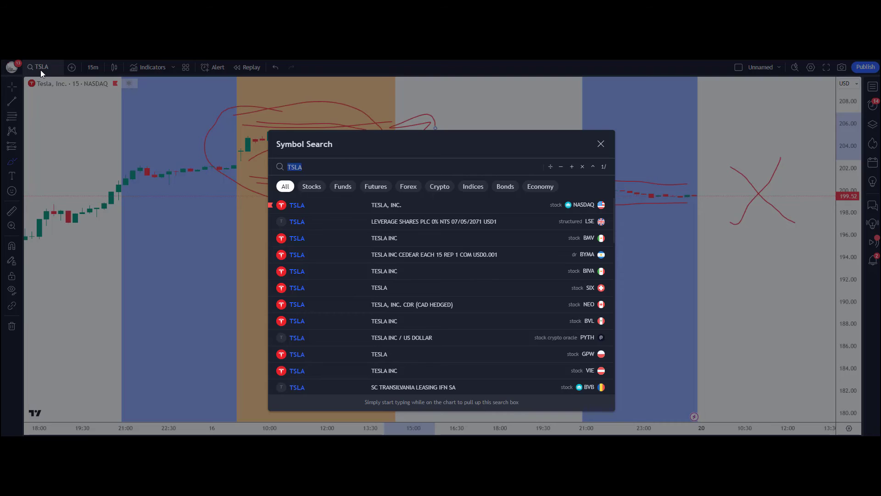
type("PLTR")
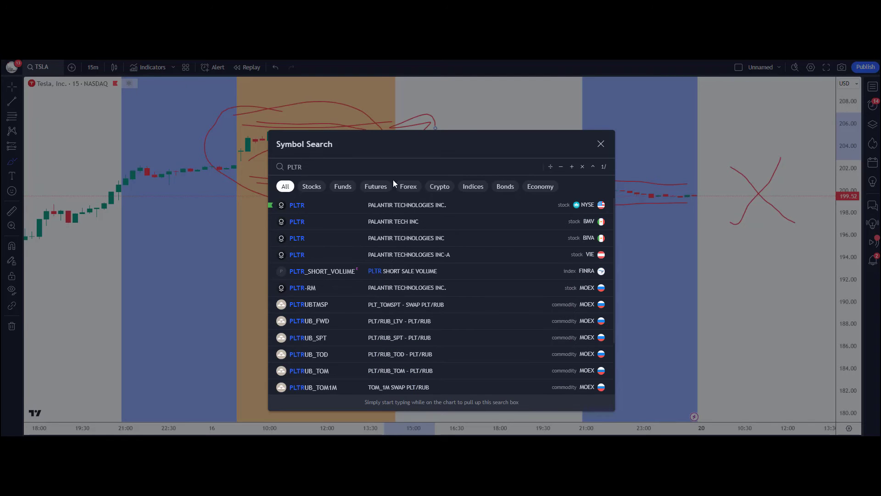
left_click(416, 206)
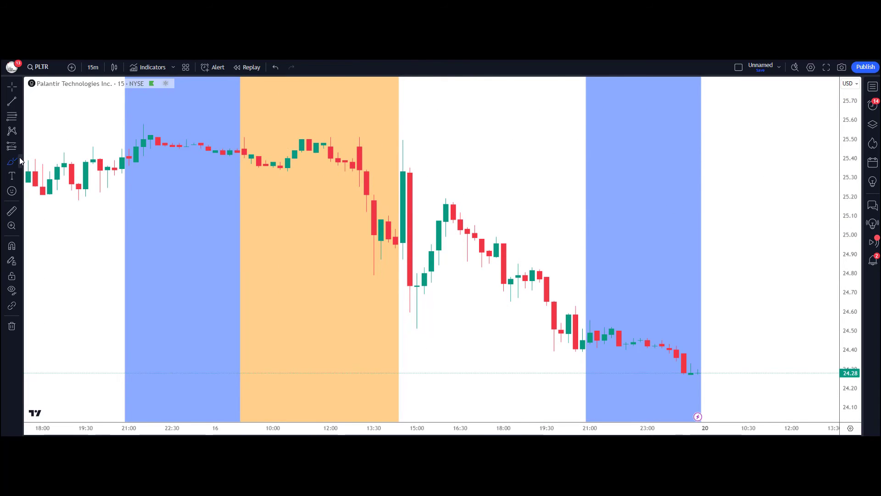
Draw red curves above and below the pre-market candles, plus lines at the opening spike high and post-open low
left_click(246, 132)
left_click(366, 136)
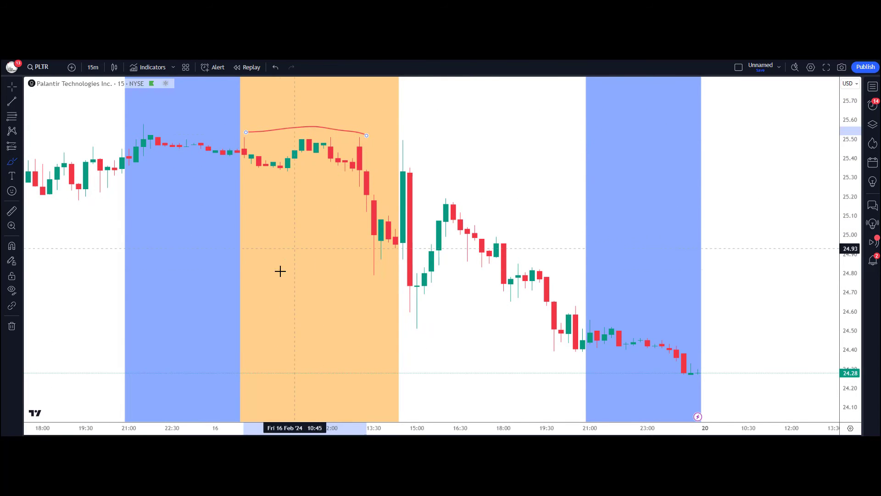
left_click(268, 279)
left_click(396, 276)
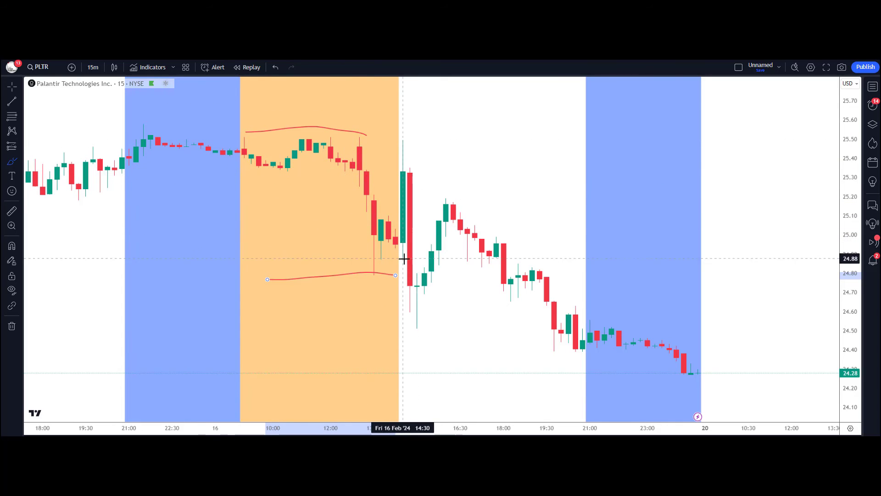
left_click_drag(390, 161, 438, 161)
left_click_drag(391, 300, 475, 296)
left_click(93, 67)
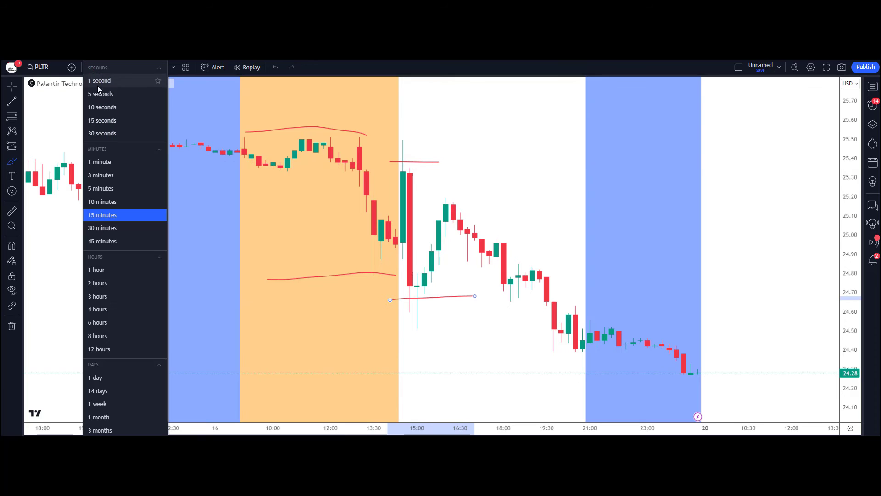
Switch PLTR to 1-minute candles, then undo a stray red stroke over the after-hours candles
left_click(110, 161)
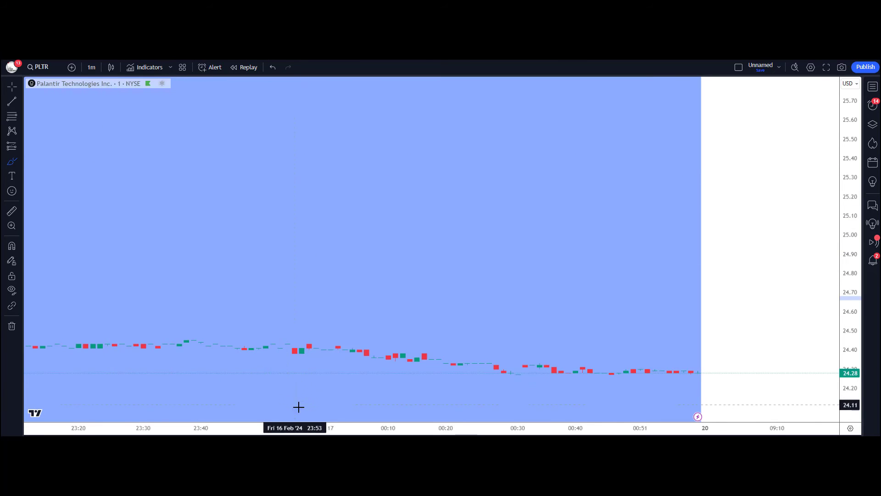
scroll(505, 413, "down", 8)
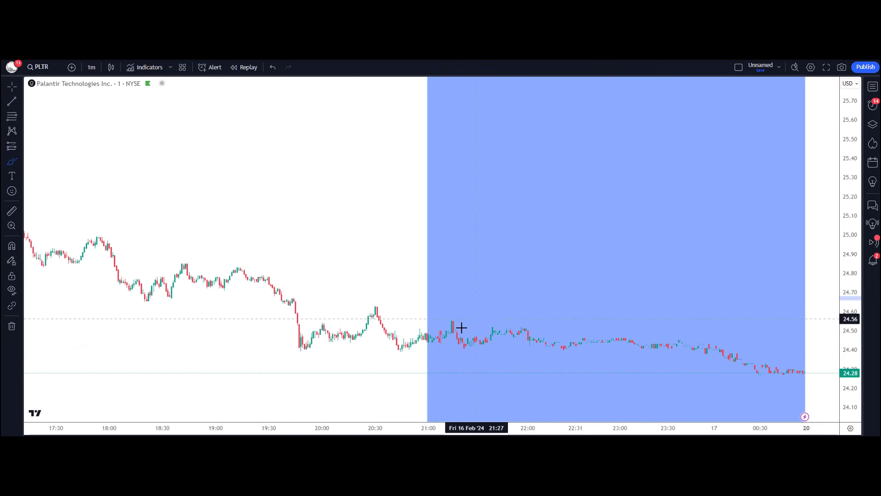
left_click_drag(220, 229, 306, 228)
left_click(272, 67)
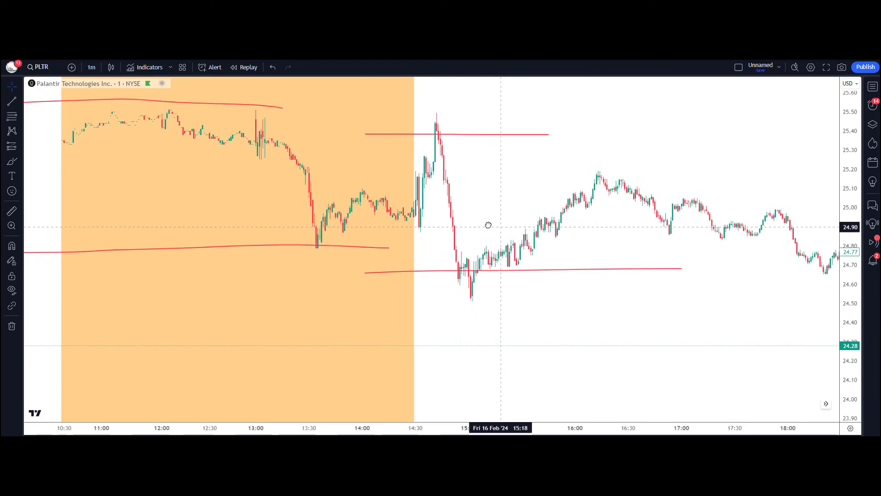
Pan back to the pre-market session and remove all drawings from the chart
left_click_drag(488, 225, 435, 233)
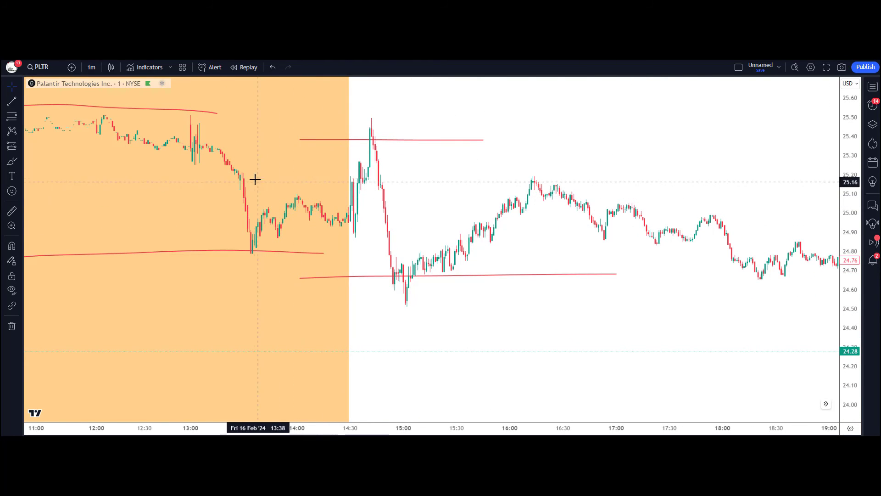
left_click_drag(258, 191, 284, 190)
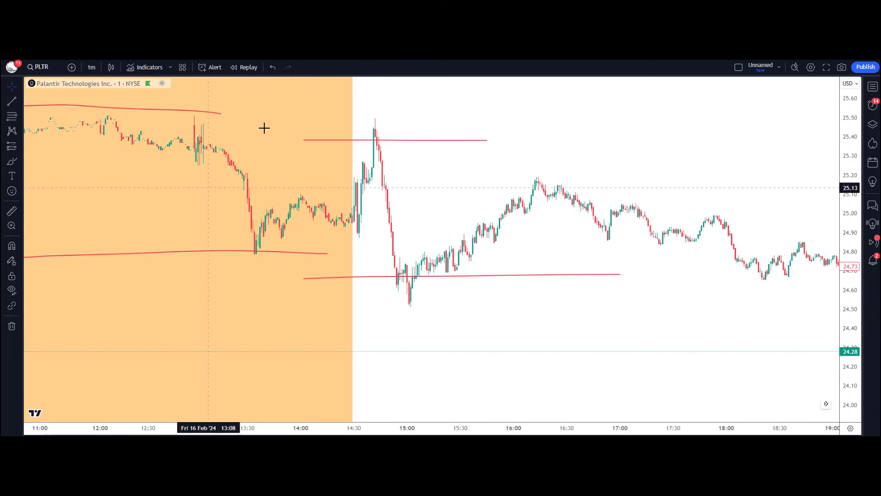
right_click(277, 116)
left_click(324, 288)
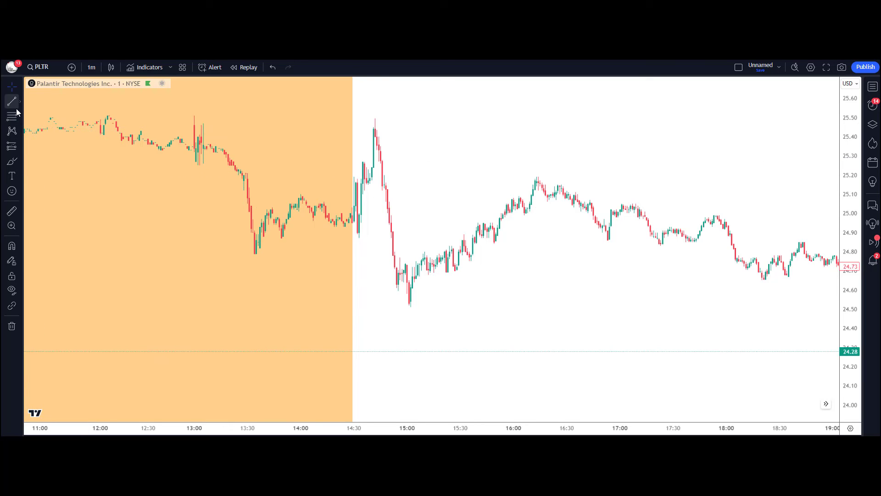
With the Brush, bracket the late pre-market range in red and trace the opening spike down to the post-open low
left_click(12, 161)
left_click_drag(256, 195, 391, 205)
left_click_drag(245, 269, 350, 256)
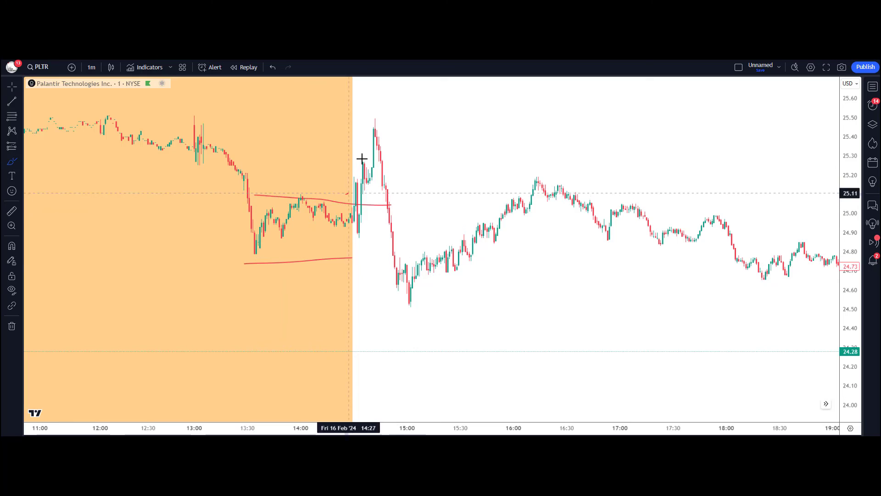
left_click_drag(347, 194, 365, 143)
mouse_move(374, 237)
left_mouse_down()
mouse_move(393, 299)
mouse_move(418, 321)
left_mouse_up()
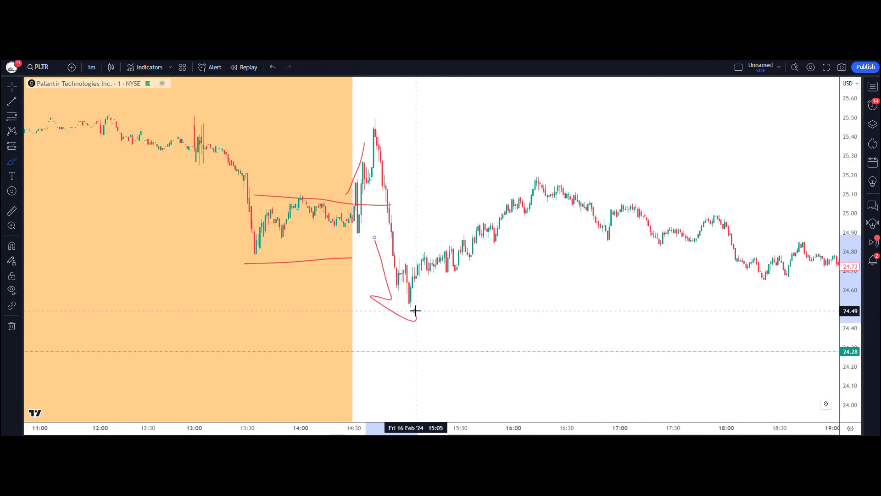